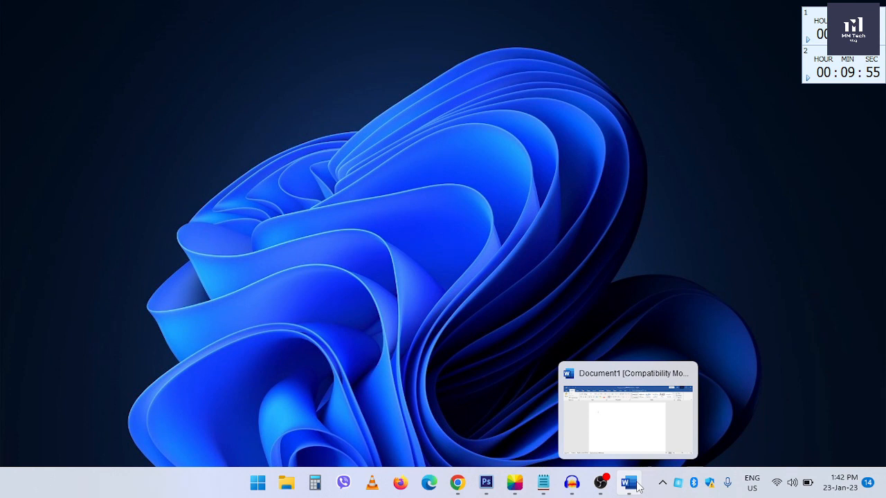
Switch to the blank Word document and set its paper size to A4.
left_click(638, 432)
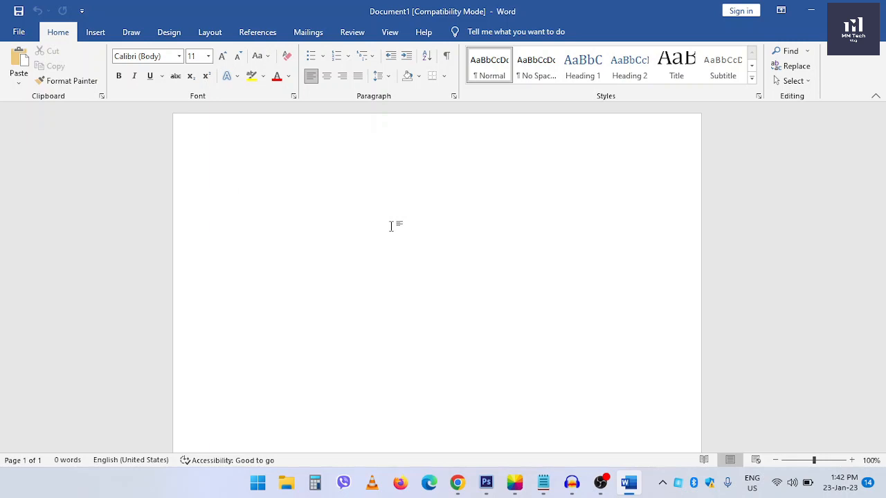
left_click(211, 33)
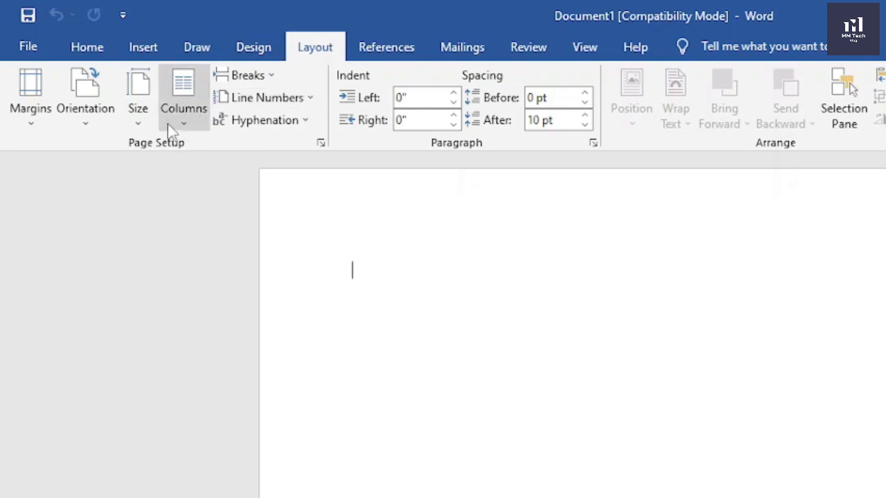
left_click(151, 129)
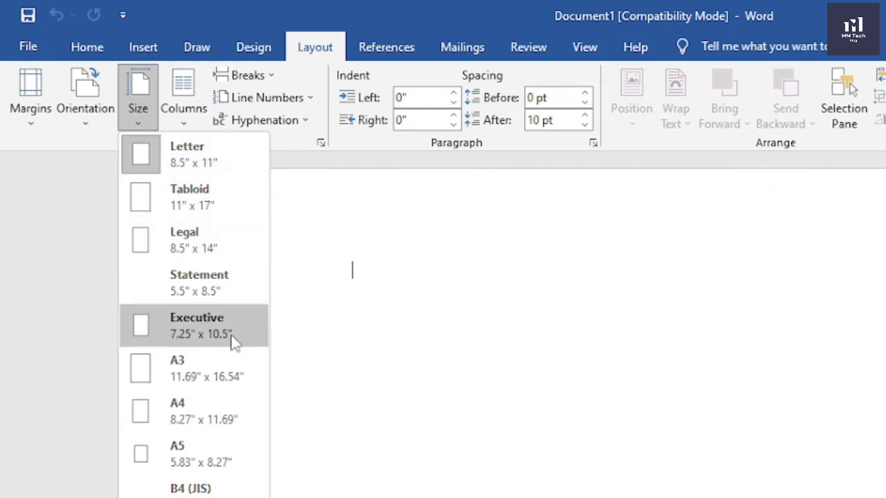
left_click(196, 415)
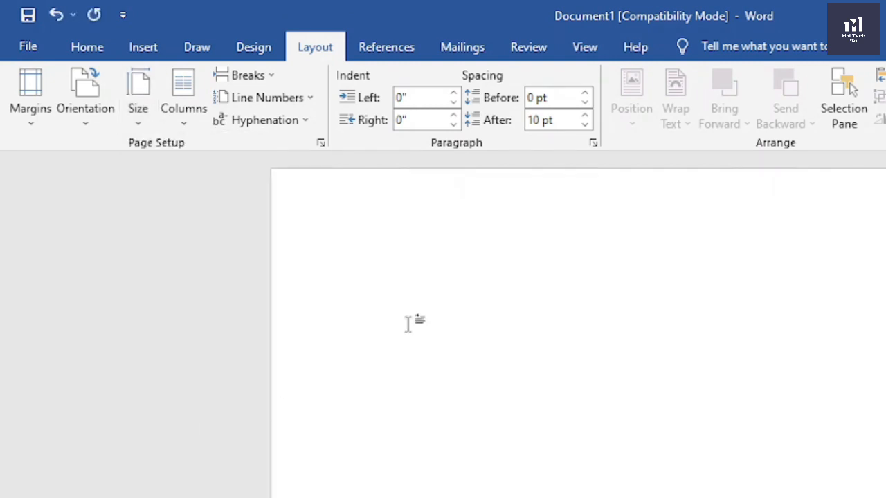
Set custom page margins of 0.3 inches at the top, bottom, left and right for the whole document.
left_click(31, 90)
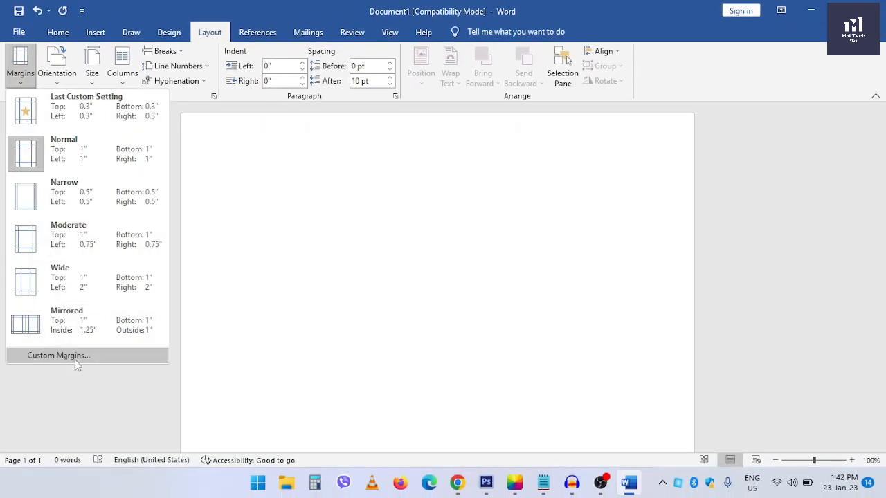
left_click(75, 358)
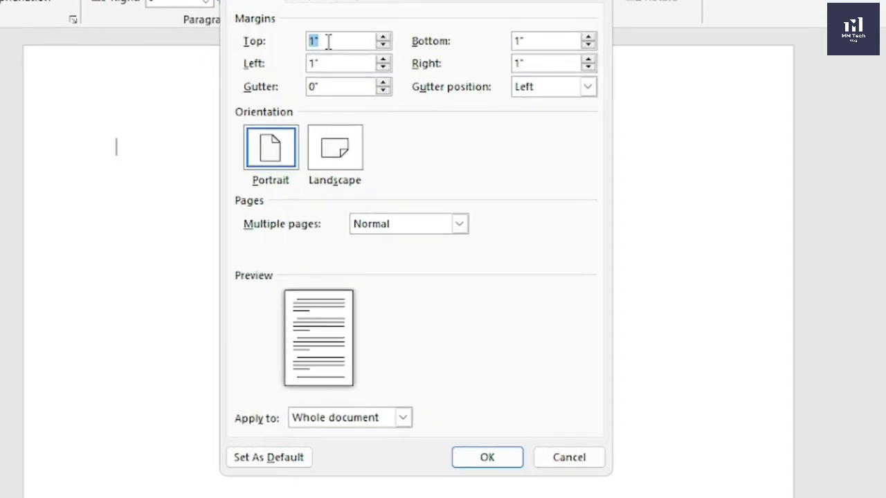
type("0")
left_click_drag(339, 41, 260, 43)
left_click_drag(545, 41, 471, 43)
type("0.3")
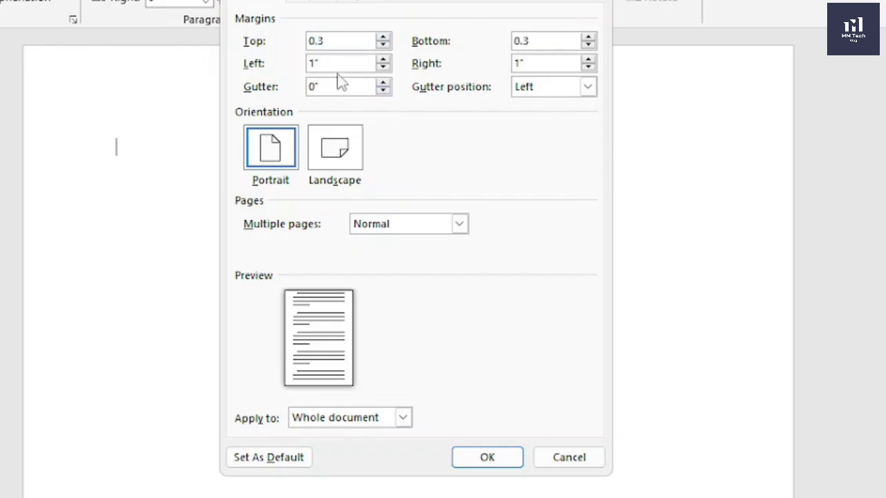
left_click_drag(342, 63, 253, 64)
type("0.3")
left_click_drag(538, 64, 455, 57)
type("0.3")
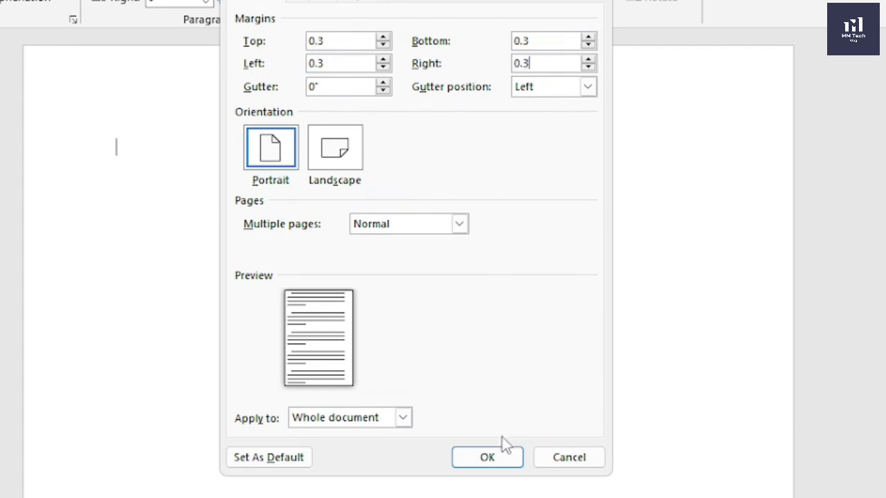
left_click(500, 460)
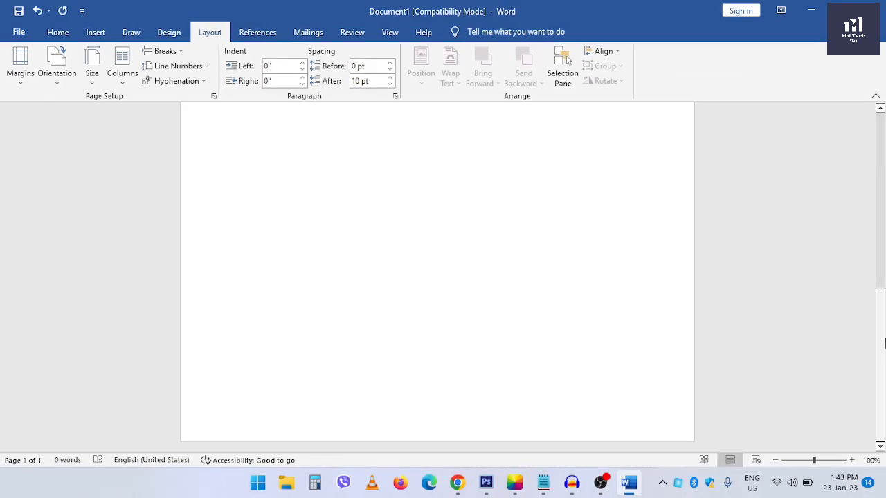
Insert a table with 5 columns and 7 rows, using a fixed column width of 1.1 inches.
left_click_drag(885, 180, 884, 155)
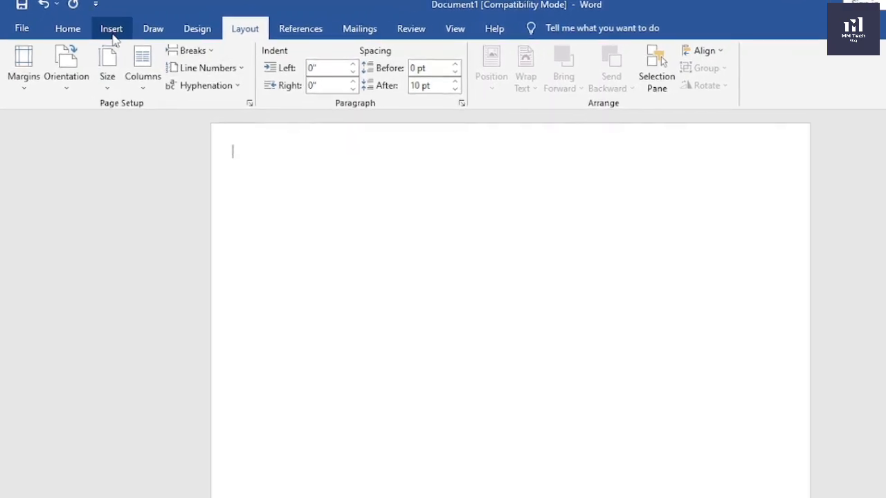
left_click(112, 28)
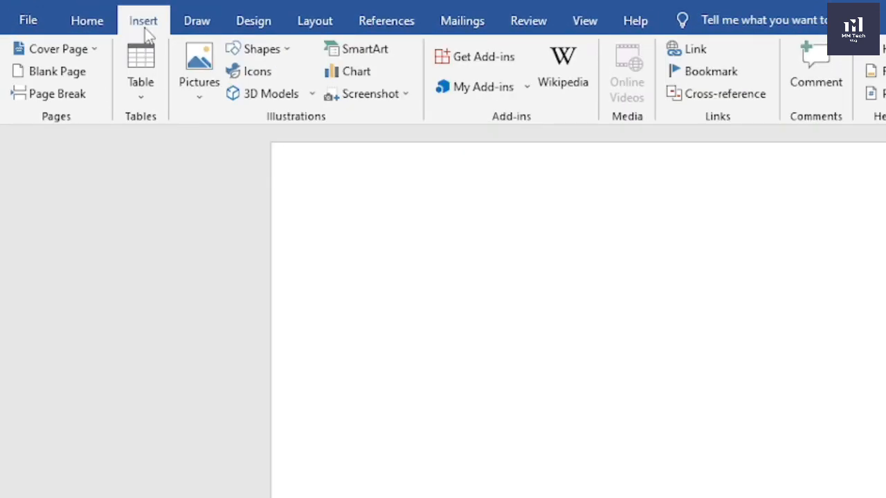
left_click(145, 87)
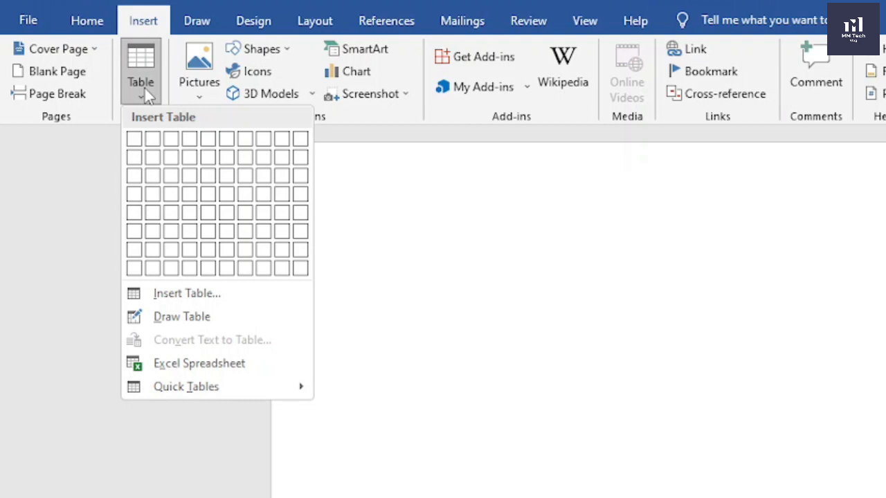
left_click(217, 302)
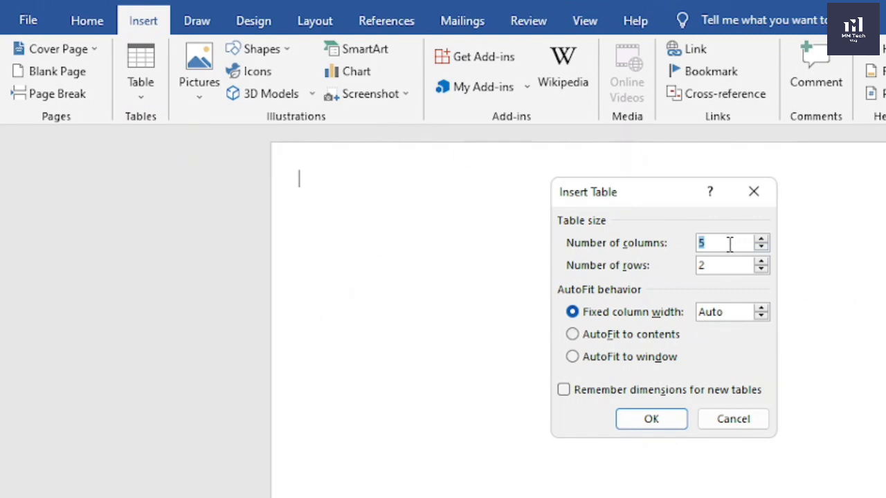
double_click(713, 266)
type("7")
left_click_drag(722, 312, 662, 304)
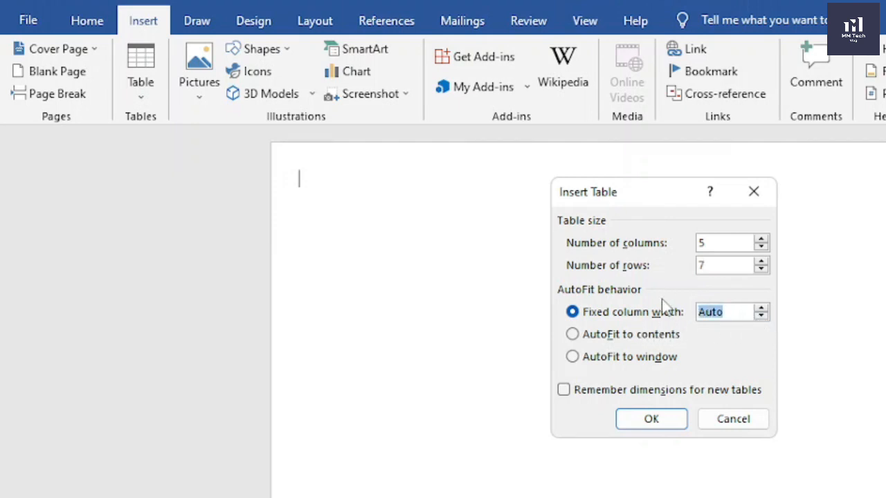
type("1.1")
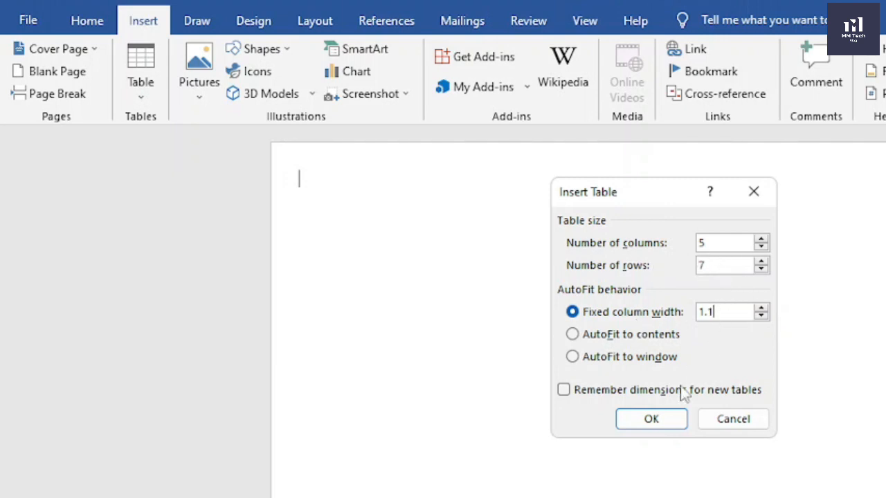
left_click(674, 423)
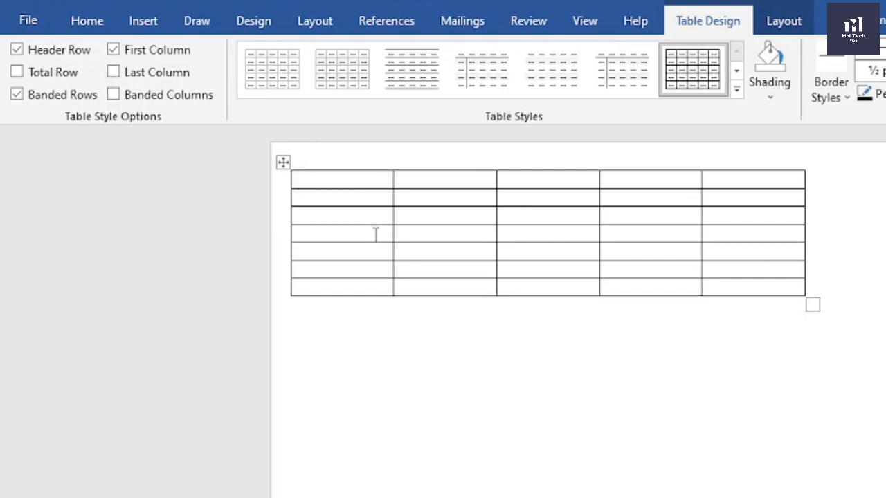
Specify a height of 1.1 inches for all table rows and check the column and cell widths.
left_click_drag(348, 184, 767, 284)
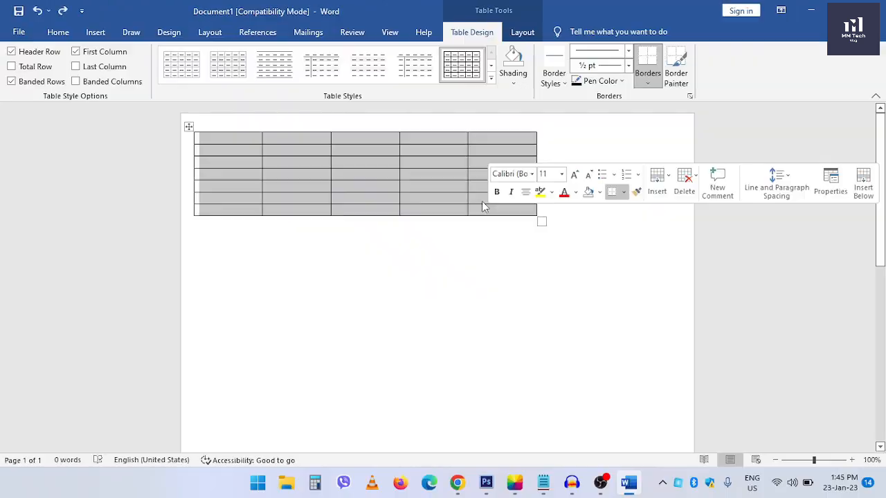
right_click(447, 182)
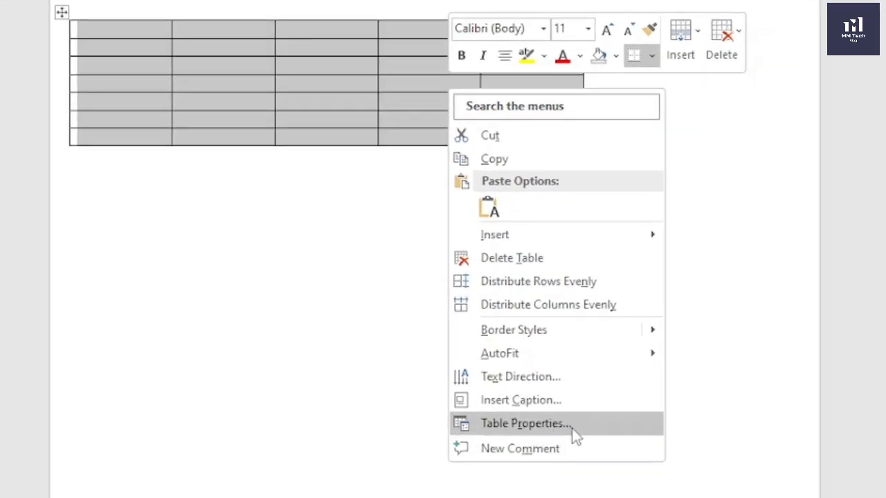
left_click(573, 433)
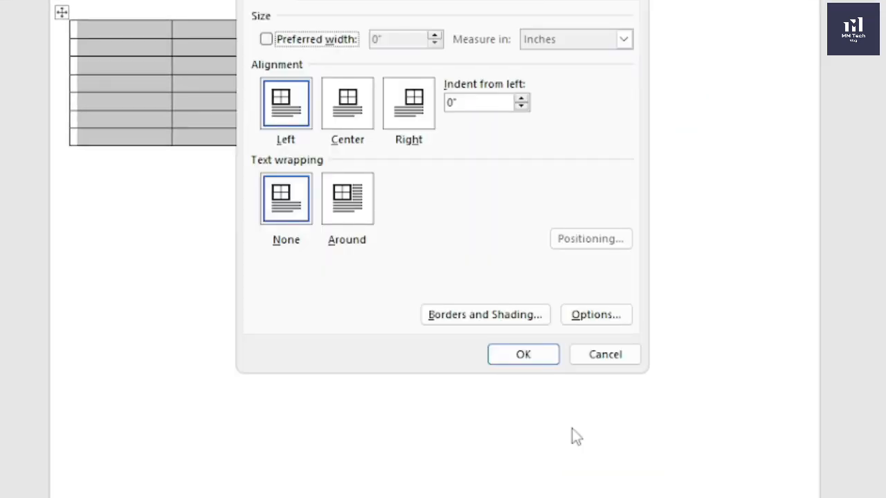
left_click(317, 1)
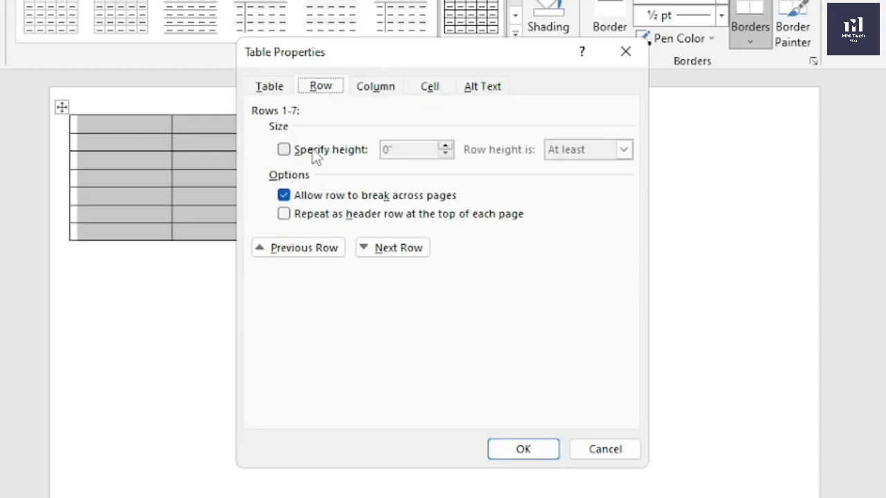
left_click(317, 153)
key("Tab")
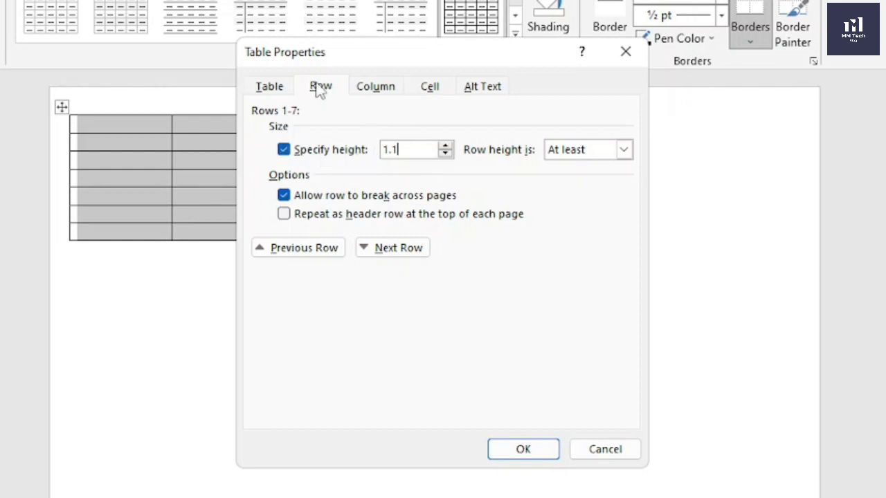
left_click(365, 88)
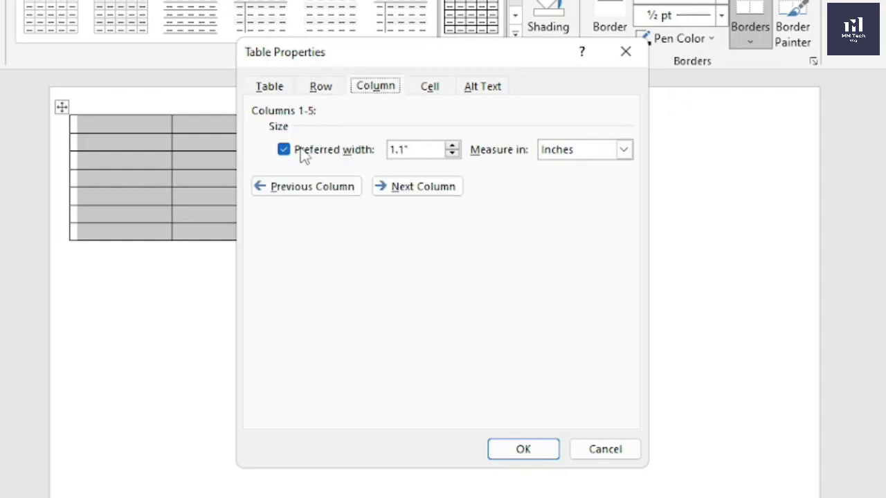
left_click(432, 89)
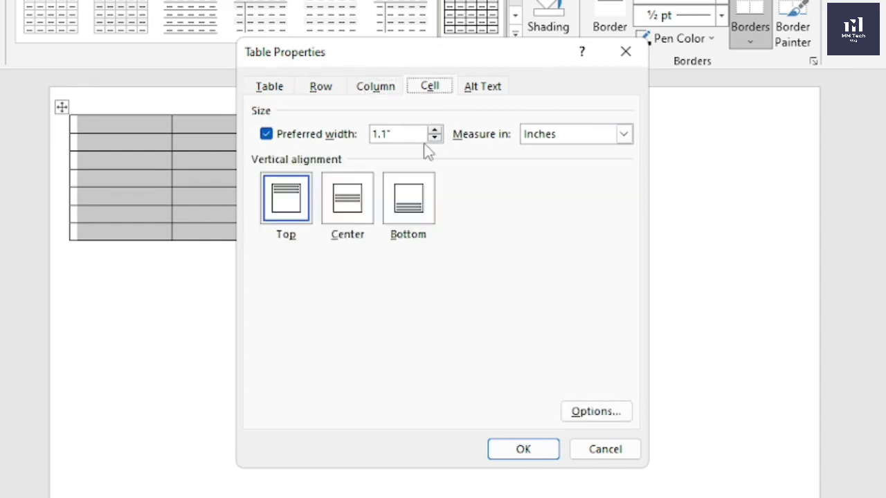
left_click(524, 450)
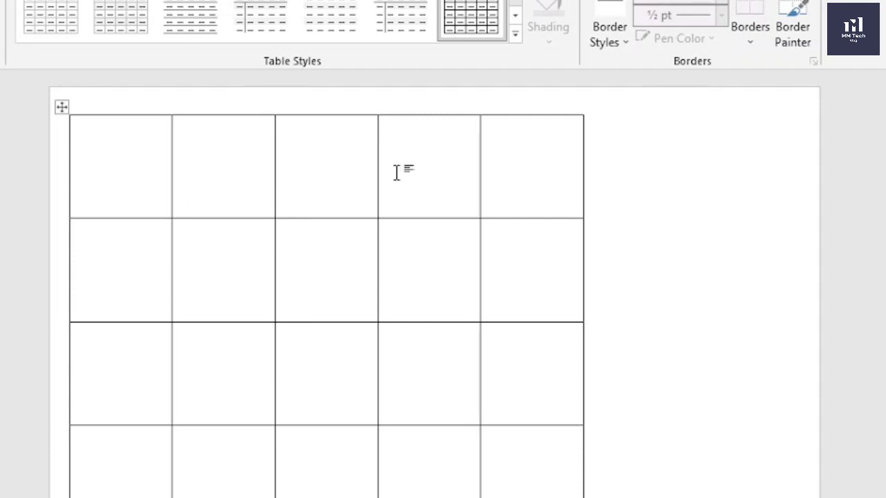
Add two more columns after the table's last column.
scroll(522, 318, "down", 1)
scroll(519, 327, "down", 2)
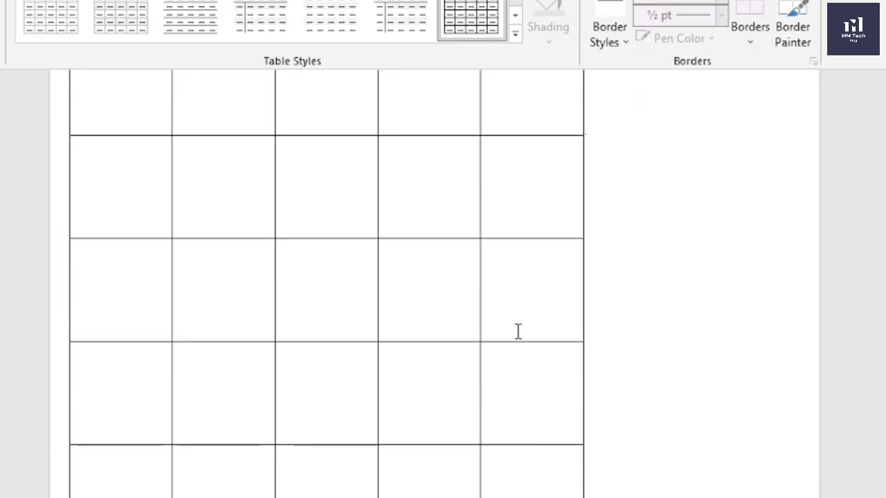
scroll(518, 330, "up", 3)
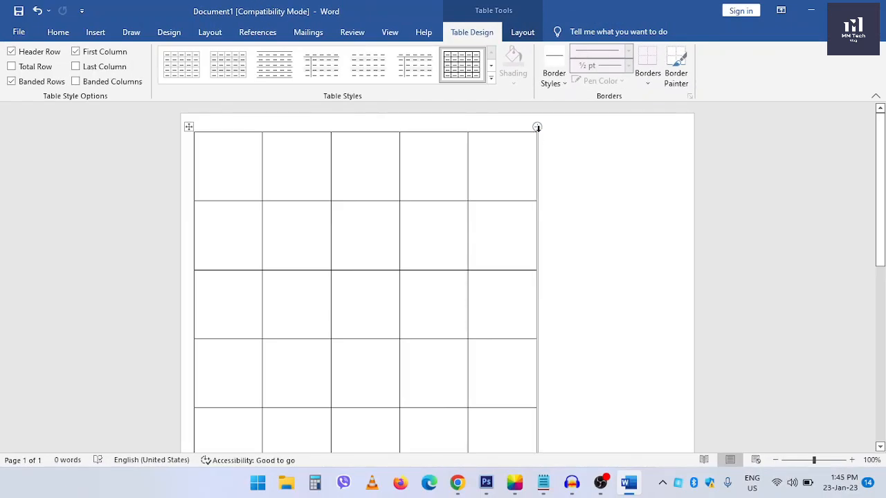
left_click(537, 127)
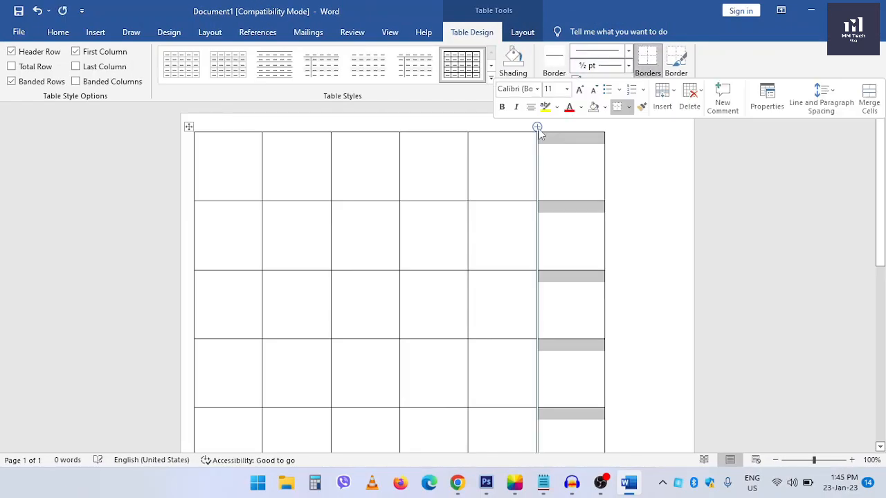
left_click(606, 127)
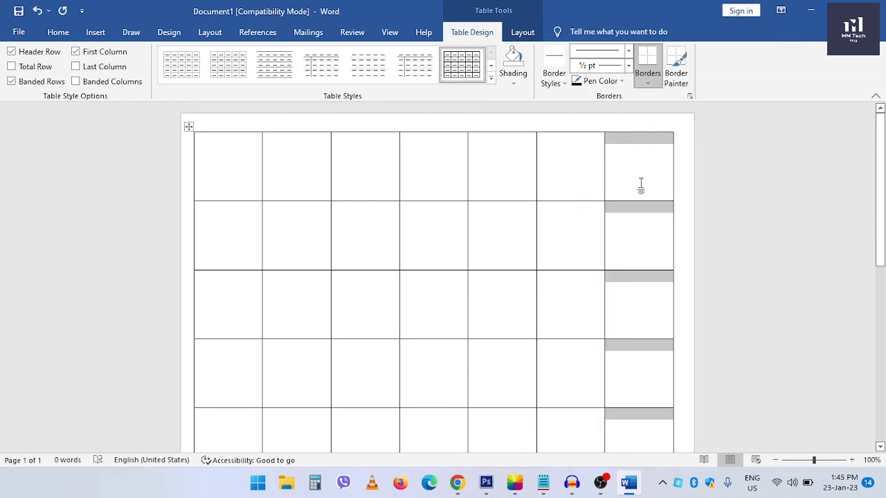
left_click(544, 174)
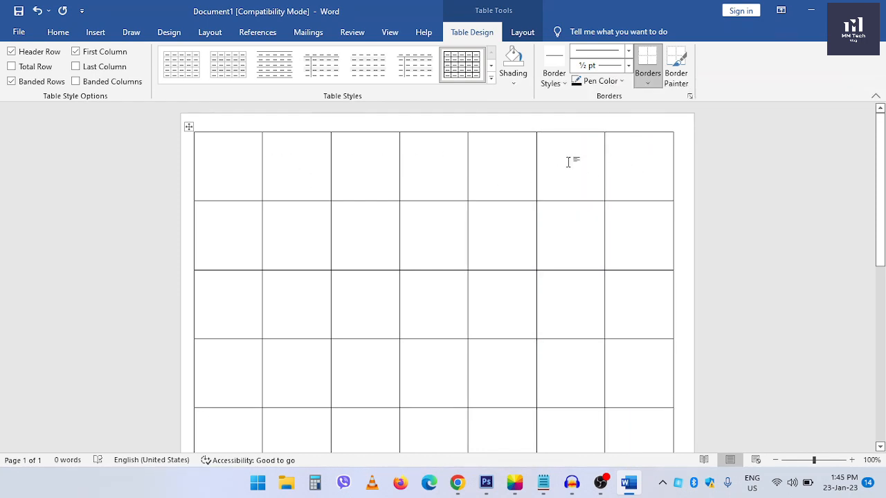
Add two more rows below the table's last row.
scroll(587, 204, "down", 3)
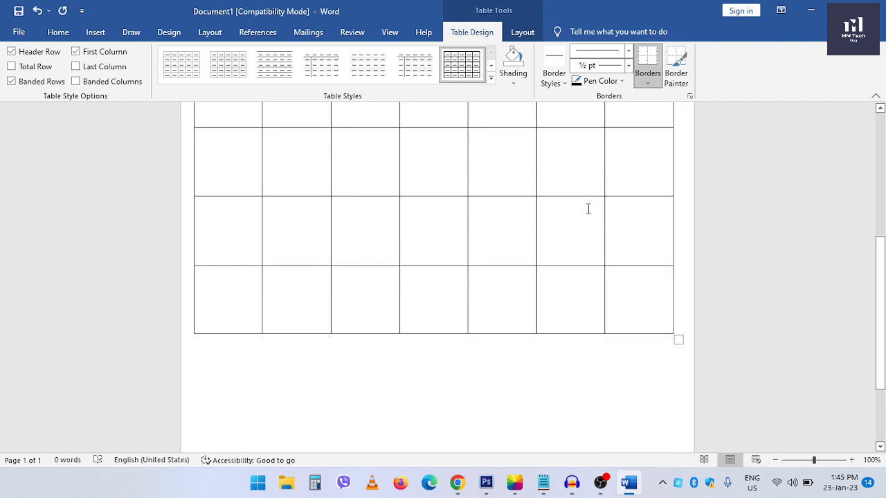
scroll(588, 209, "down", 4)
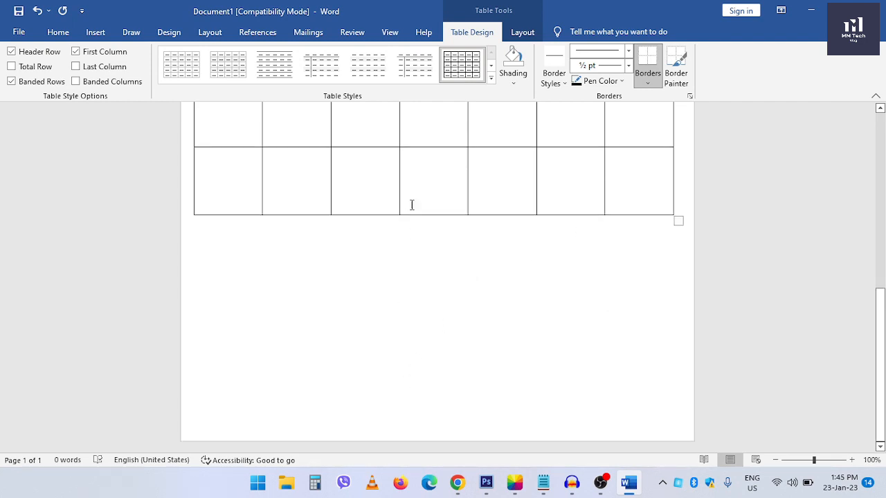
left_click(189, 218)
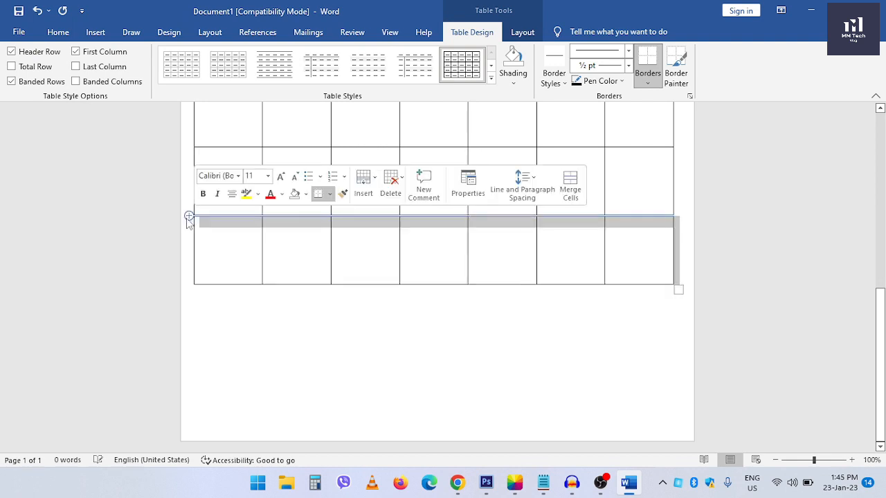
left_click(189, 286)
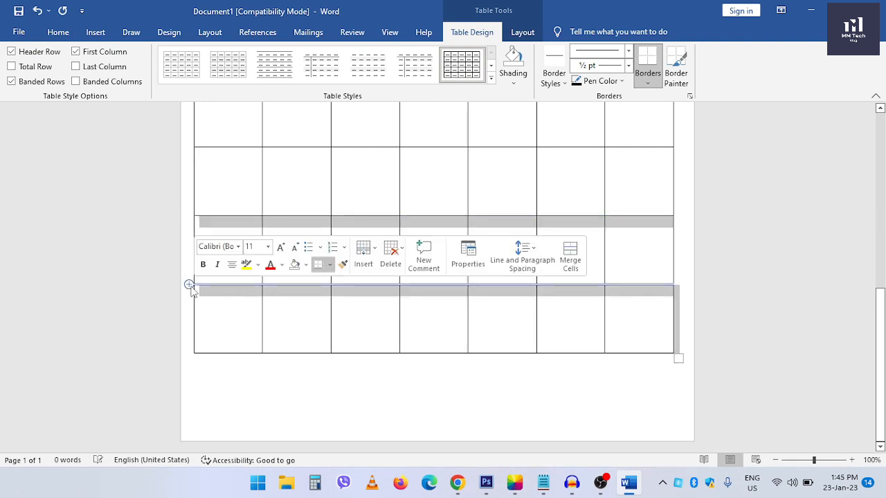
scroll(539, 332, "up", 1)
left_click(563, 287)
scroll(563, 288, "up", 3)
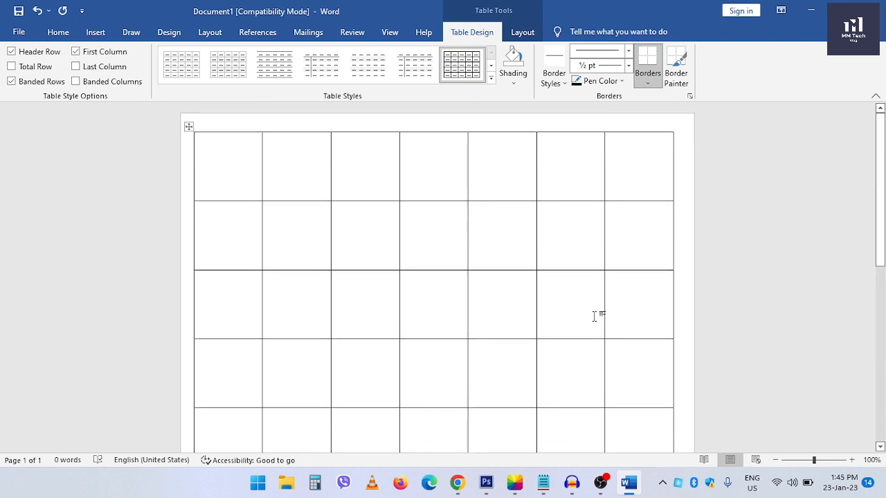
Insert the picture Untitled-1.jpg from the Desktop into the table's first cell.
left_click(210, 164)
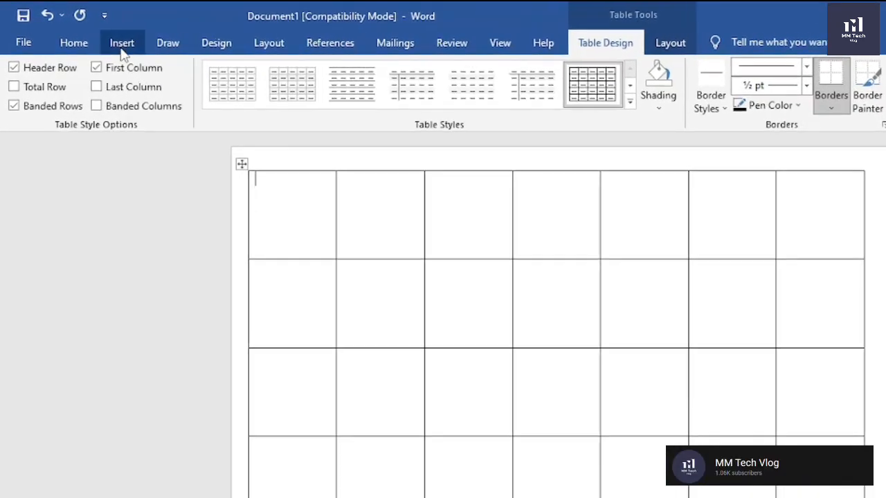
left_click(95, 32)
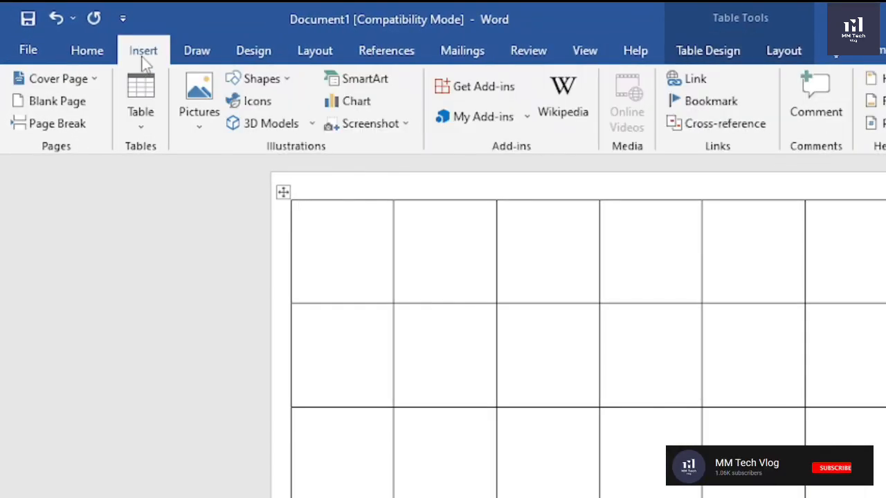
left_click(210, 100)
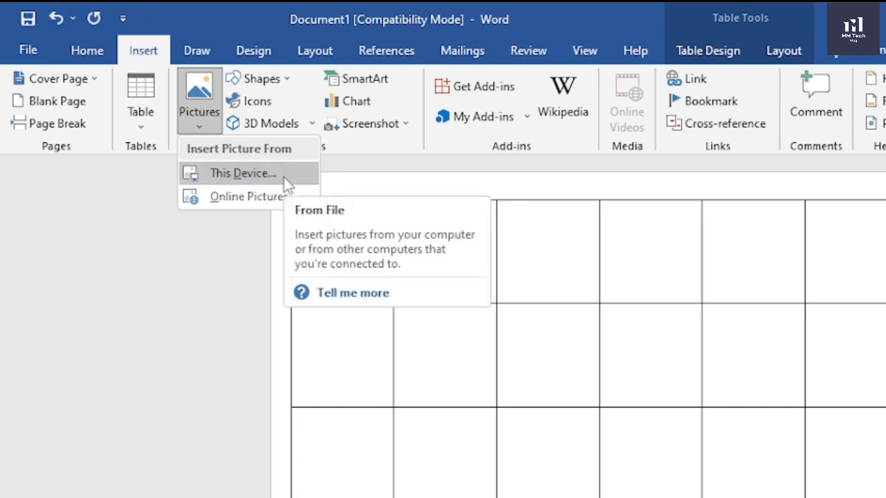
left_click(242, 173)
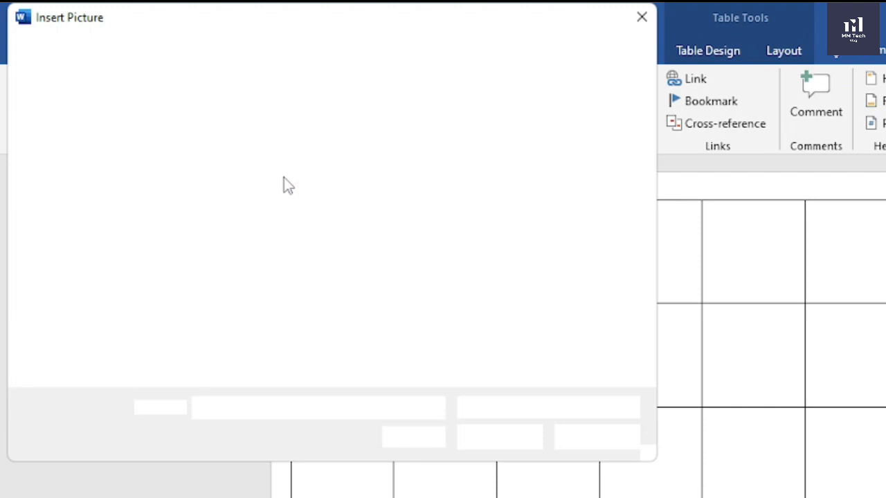
left_click_drag(154, 302, 158, 269)
left_click(94, 294)
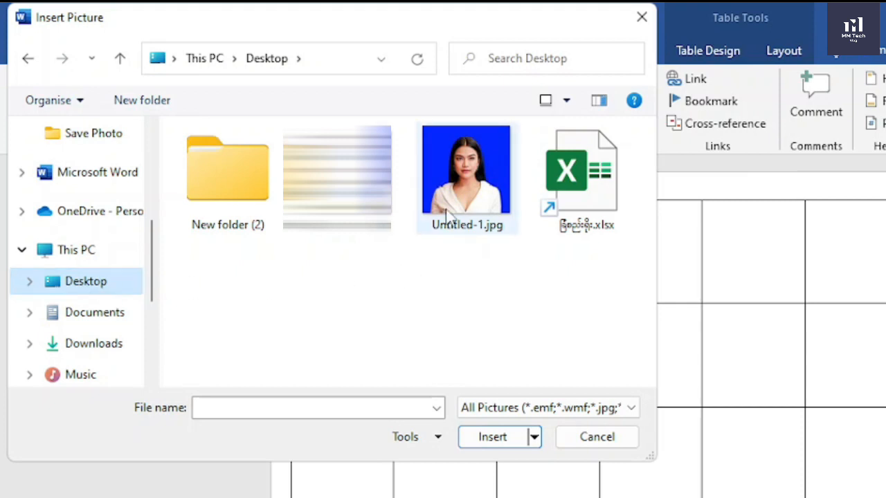
left_click(485, 208)
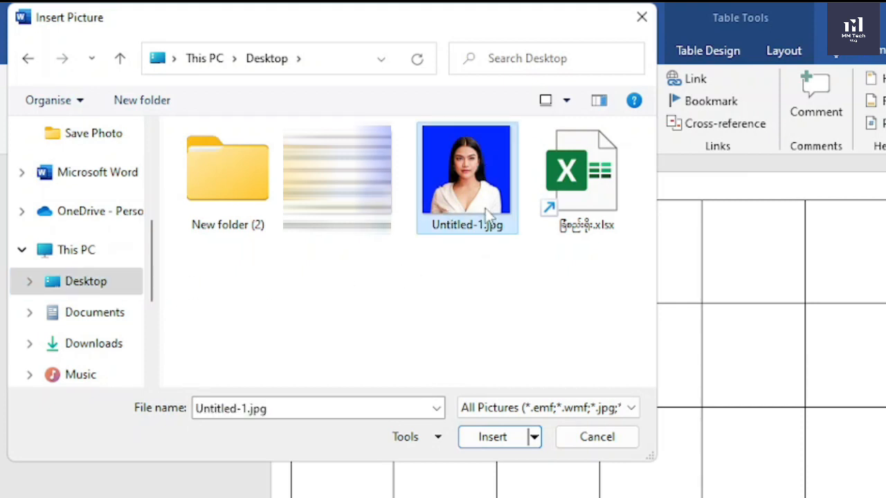
left_click(483, 437)
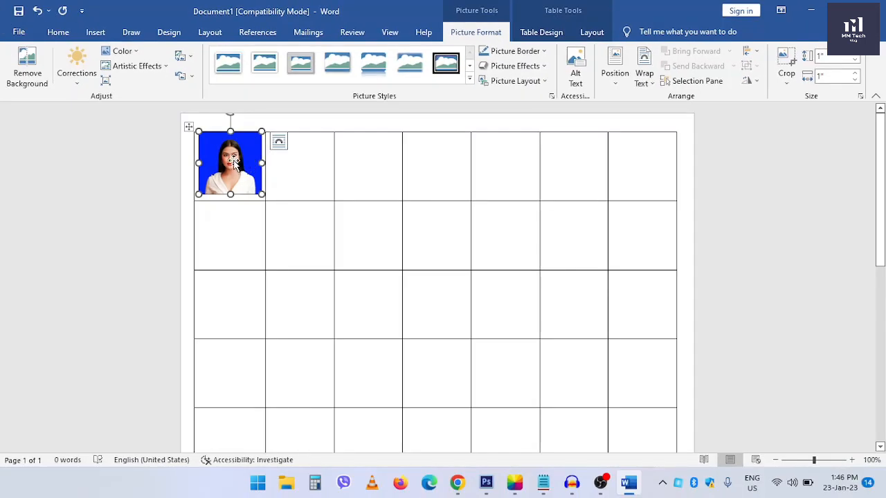
Set the inserted photo's text wrapping to In Front of Text.
left_click(236, 162)
left_click(644, 77)
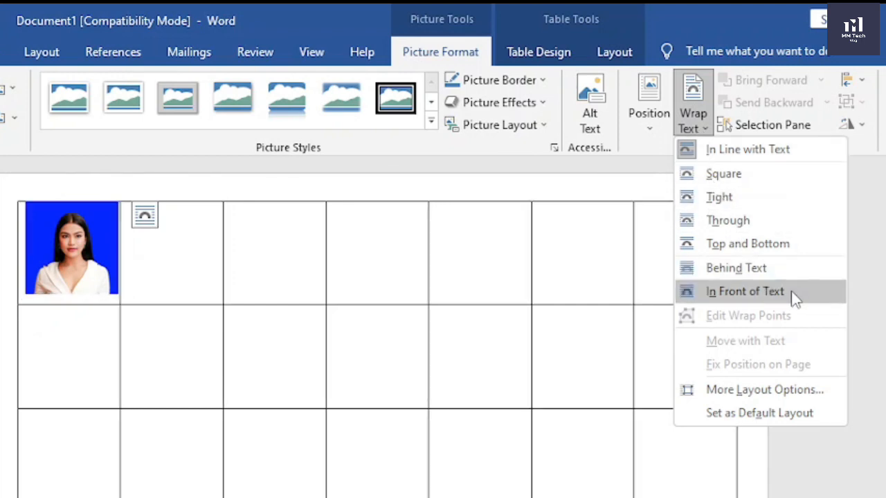
left_click(791, 291)
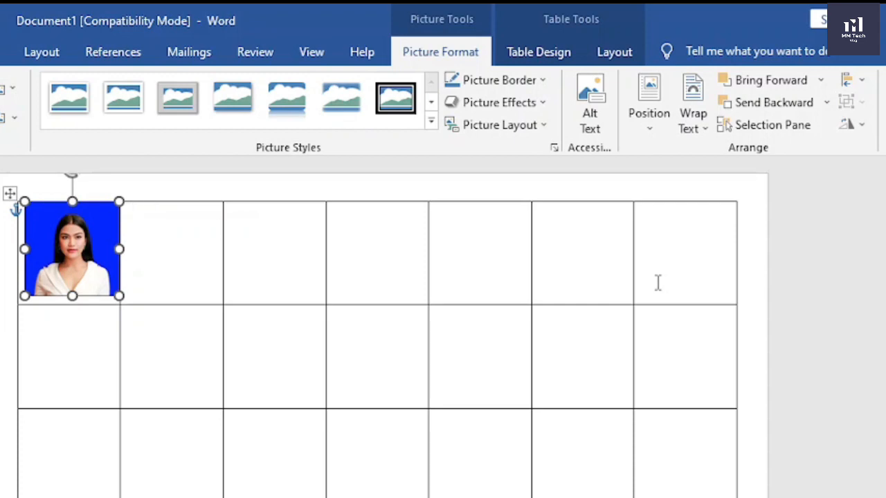
Nudge the photo slightly down and left so it sits centred inside the first cell.
key("Down")
key("Down")
key("Down")
key("Left")
key("Left")
key("Left")
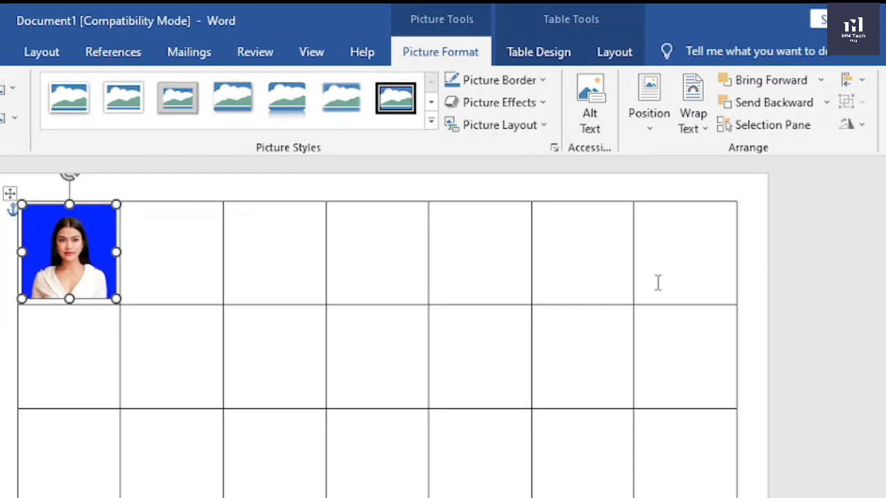
key("Down")
key("Right")
key("Left")
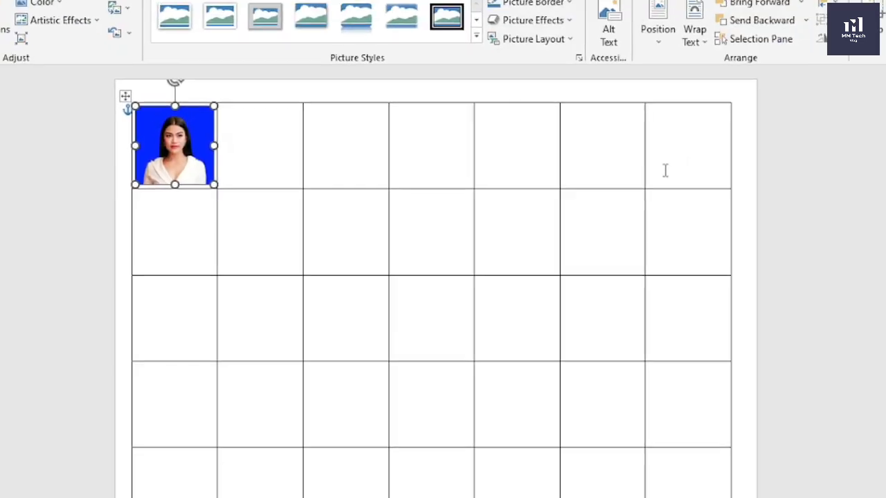
left_click(839, 159)
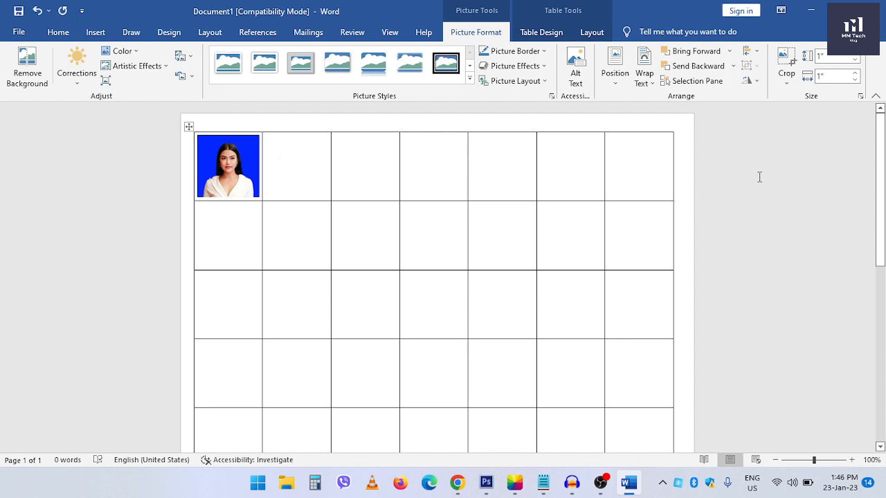
left_click(233, 177)
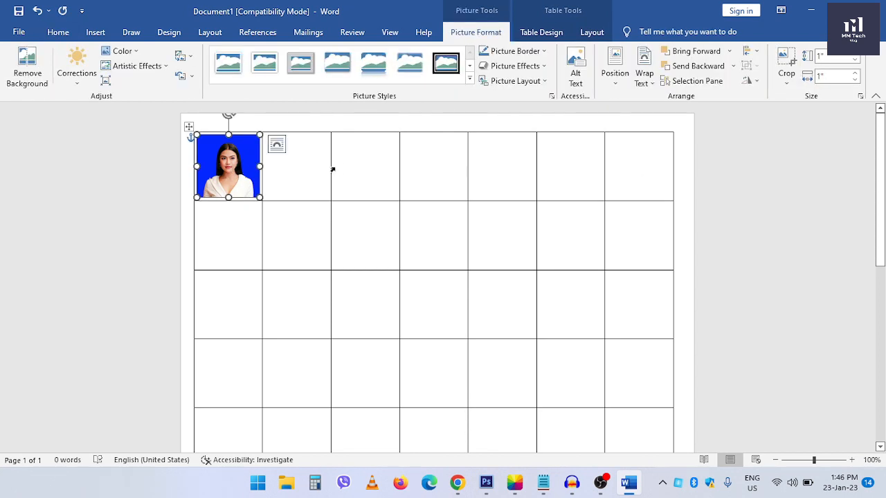
left_click(742, 186)
Start a Labels mail merge using the Microsoft 30 Per Page product and accept deleting the current document contents.
left_click(227, 182)
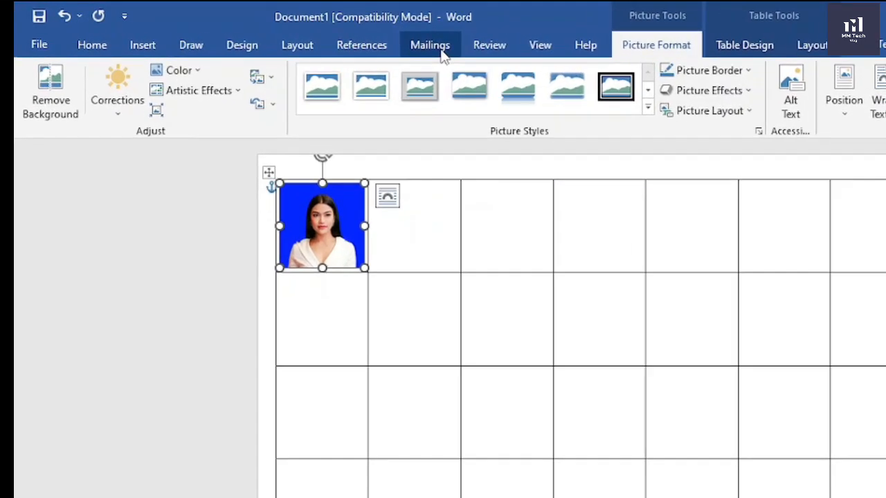
left_click(436, 50)
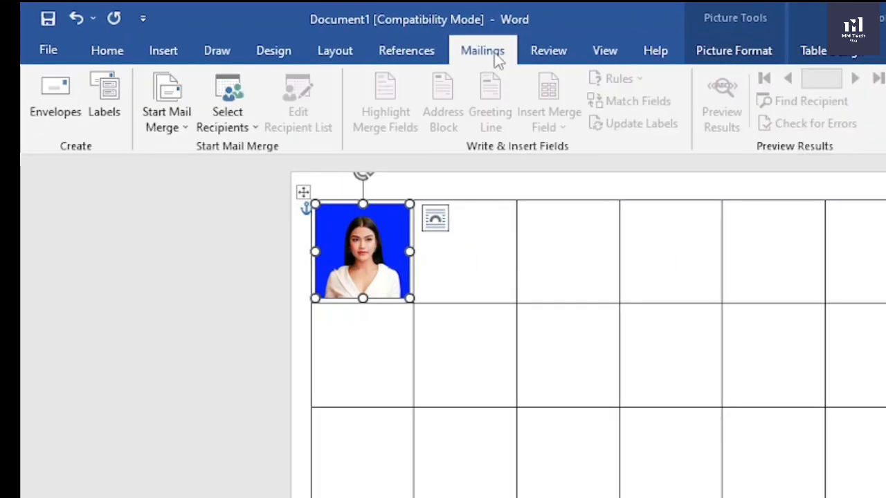
left_click(182, 127)
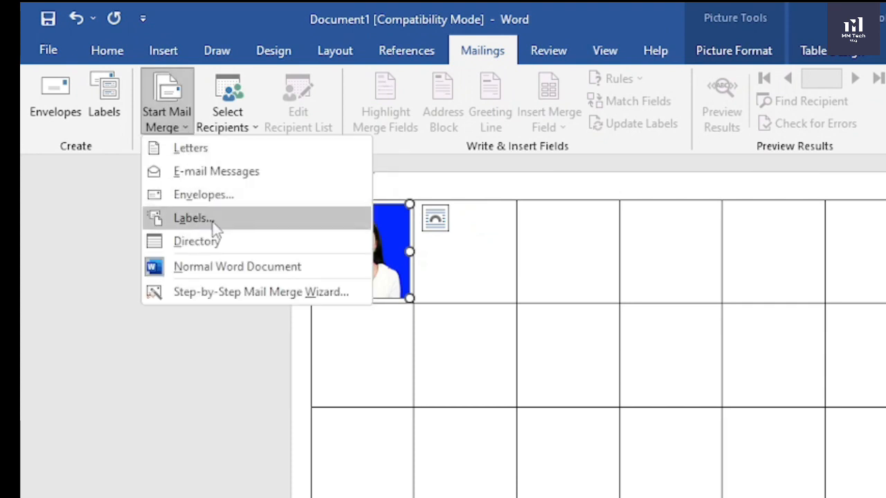
left_click(258, 218)
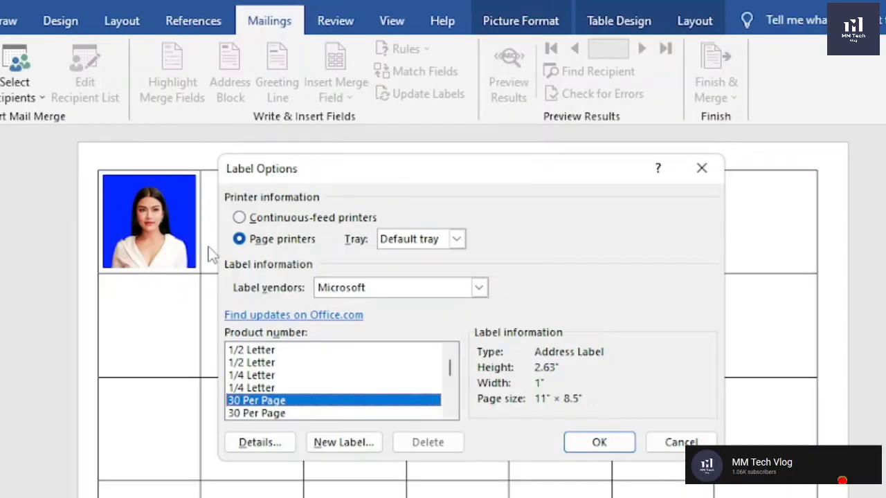
left_click(272, 364)
left_click(268, 375)
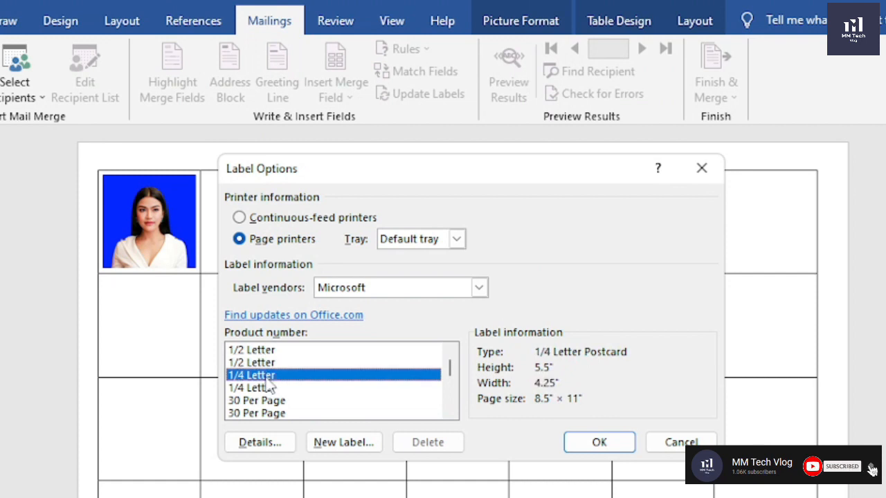
left_click(268, 387)
left_click(234, 403)
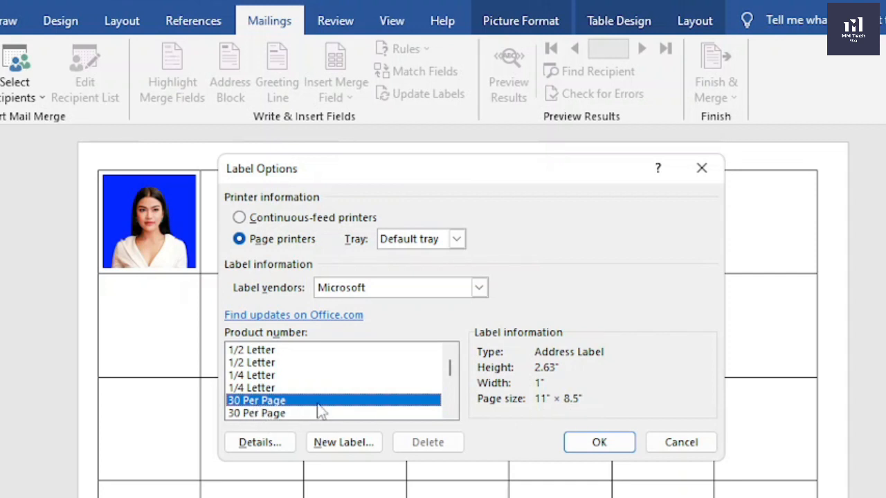
left_click(618, 444)
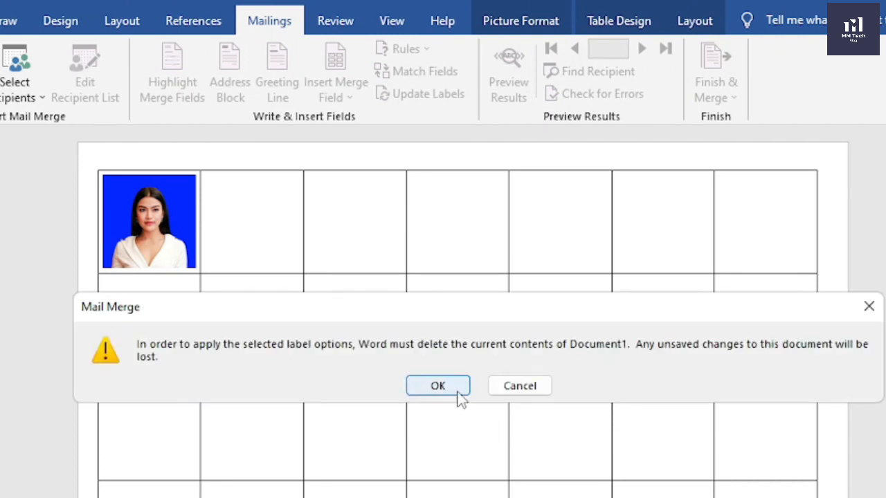
left_click(456, 393)
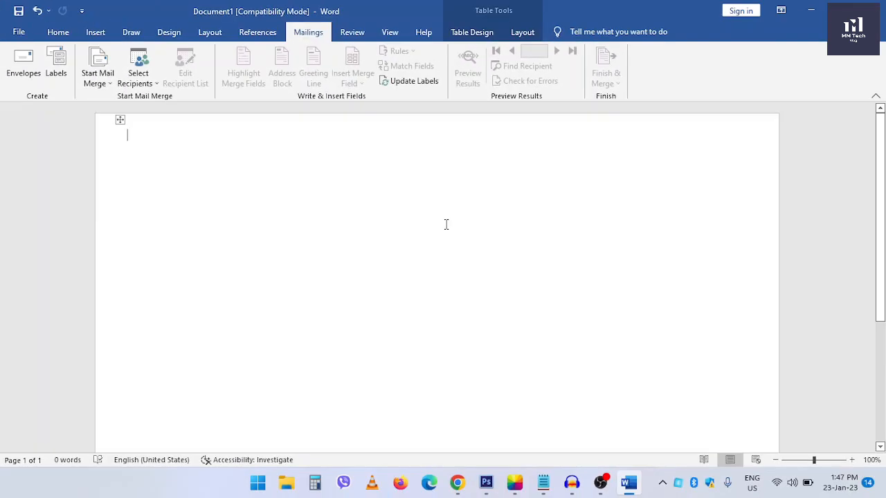
Undo the deletion of the page contents and update the labels to copy the photo into every table cell.
key("ctrl+z")
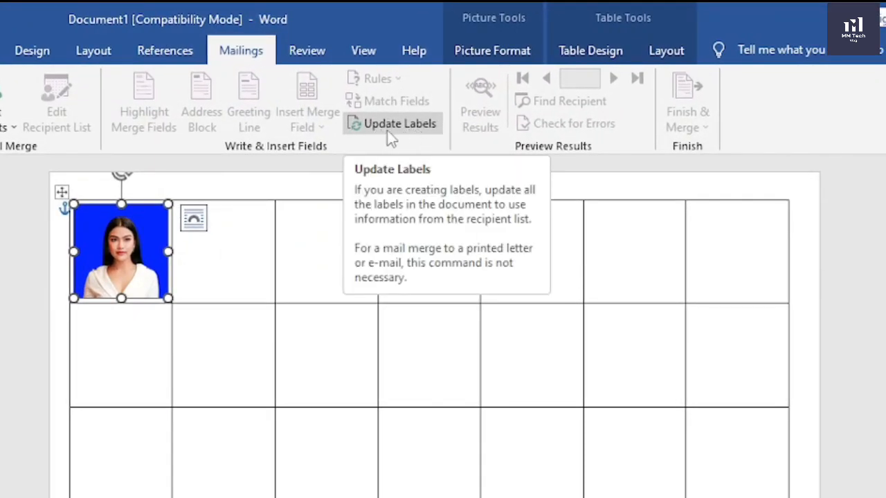
left_click(427, 133)
scroll(884, 220, "down", 5)
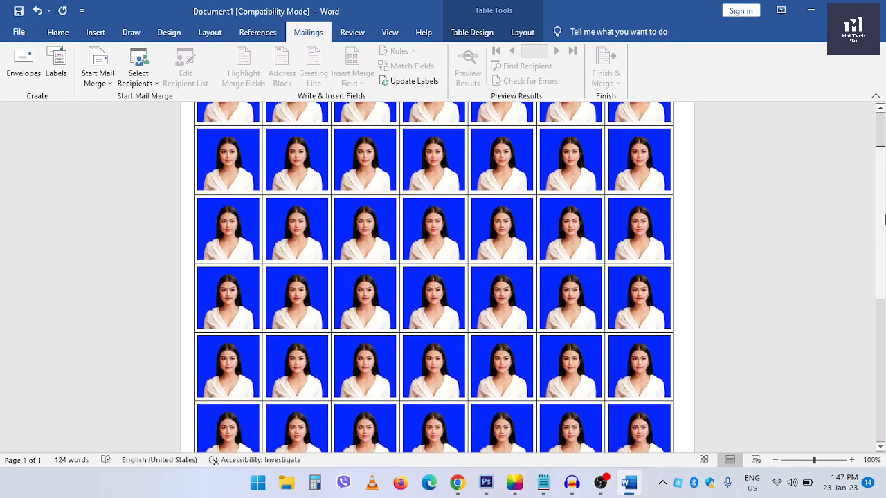
left_click_drag(884, 220, 884, 181)
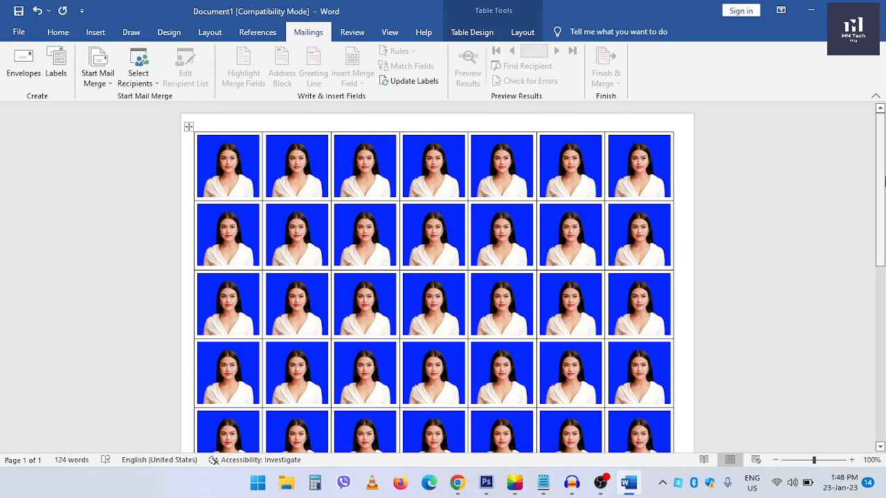
Replace the first cell's photo with 904694-0835213001585197436.jpg from the Photo folder in Documents.
left_click(236, 168)
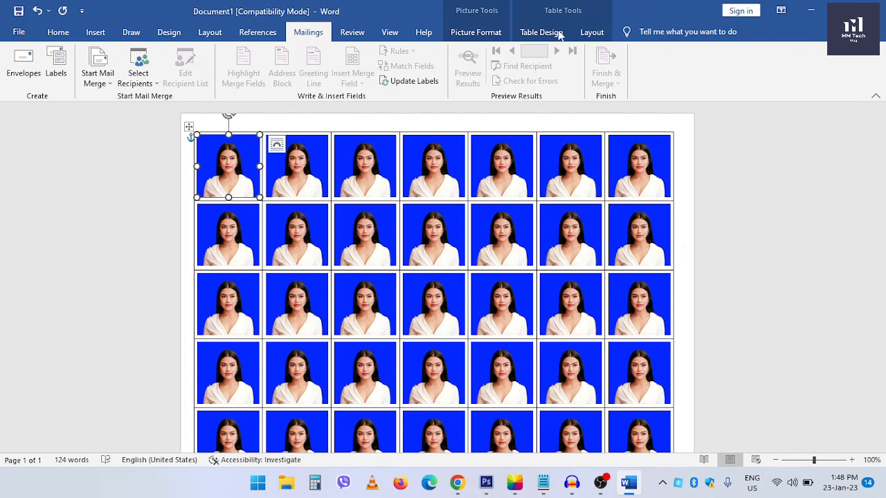
left_click(487, 36)
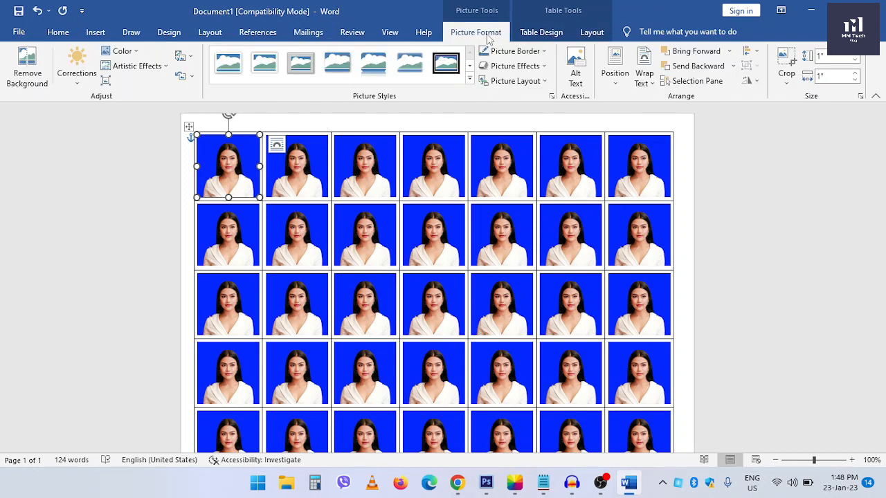
left_click(190, 57)
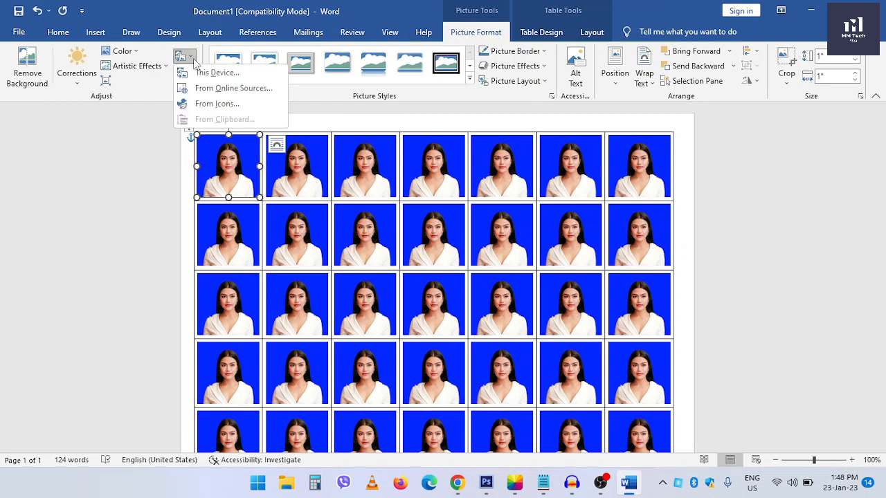
left_click(193, 60)
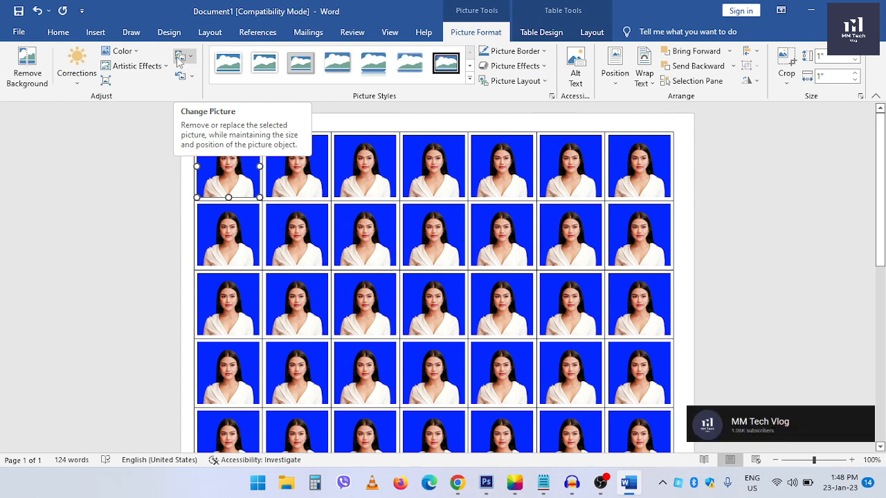
left_click(192, 61)
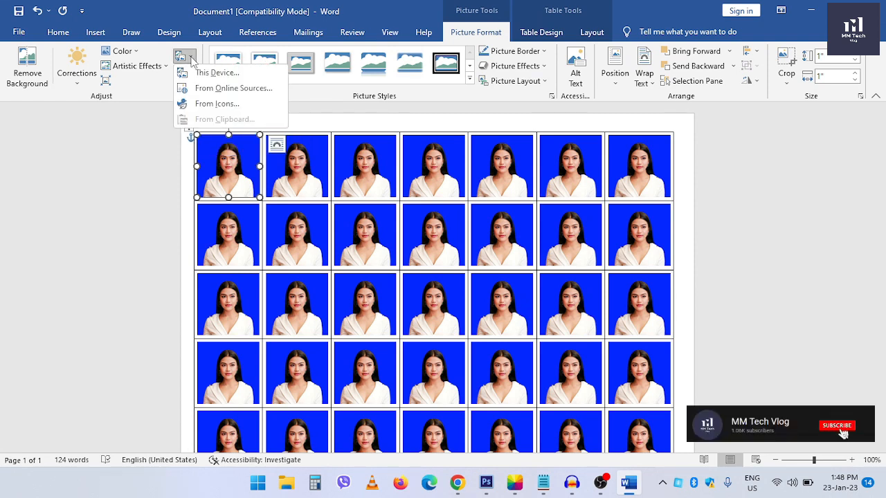
left_click(223, 74)
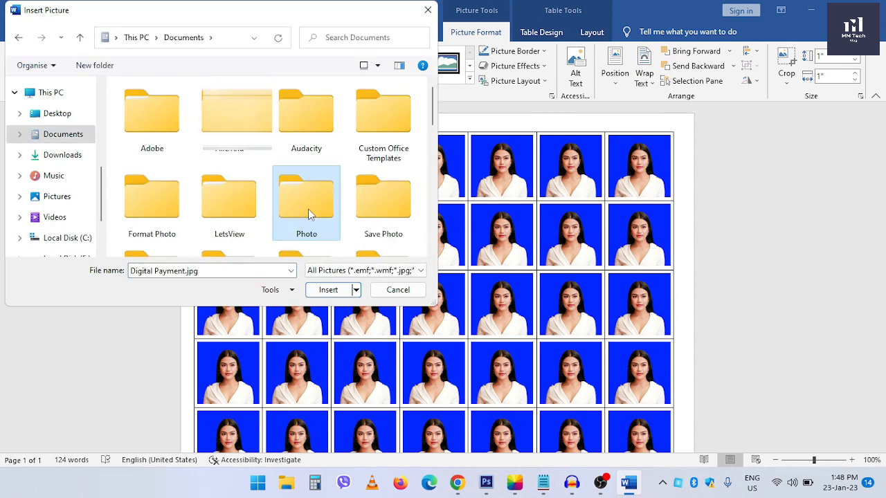
double_click(308, 209)
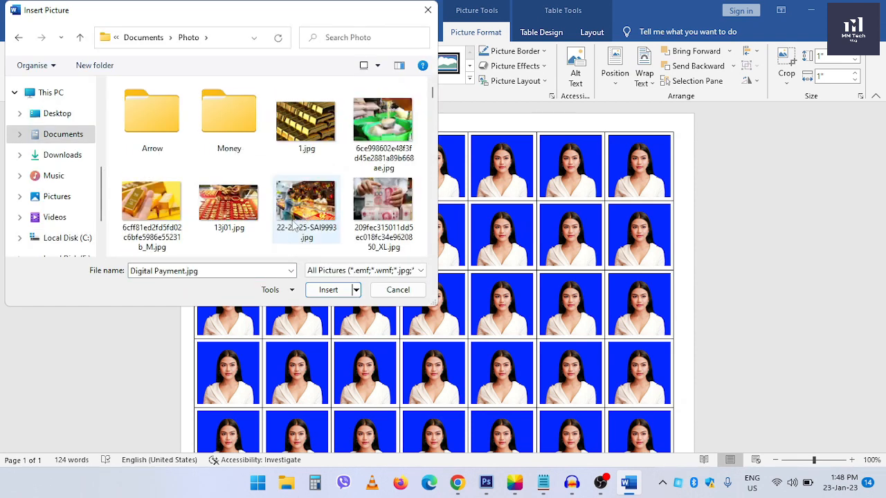
scroll(301, 211, "down", 3)
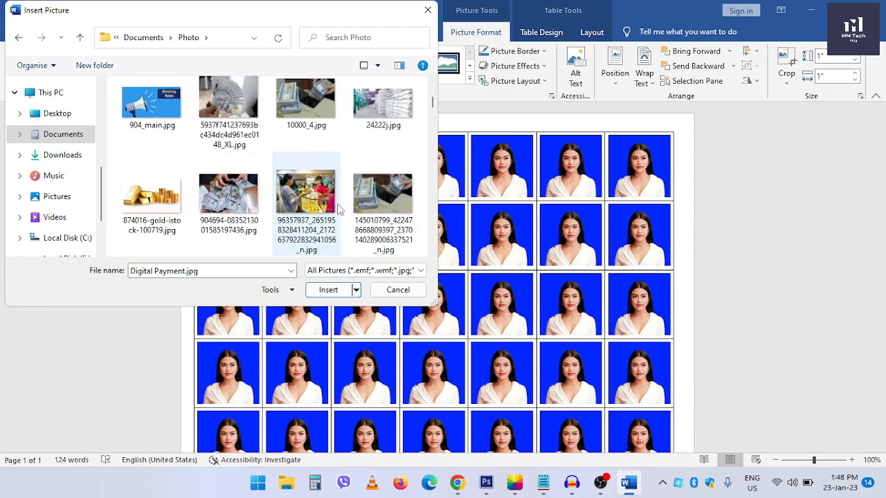
left_click(245, 201)
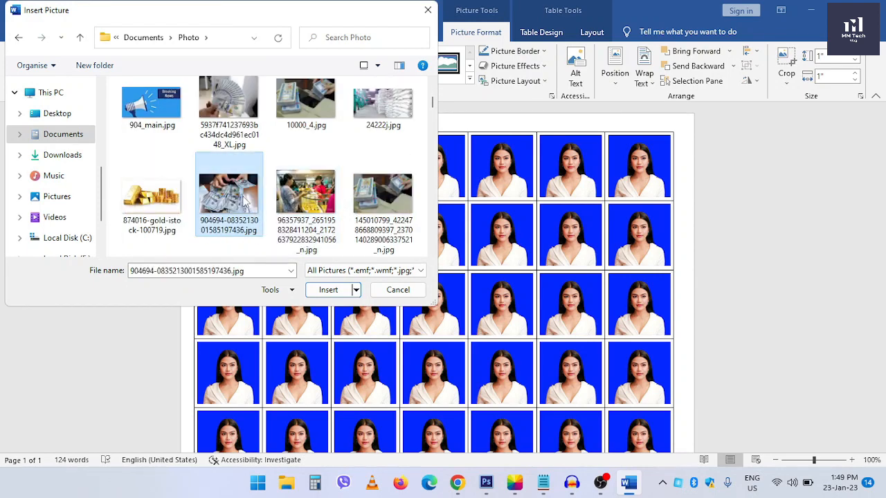
left_click(326, 290)
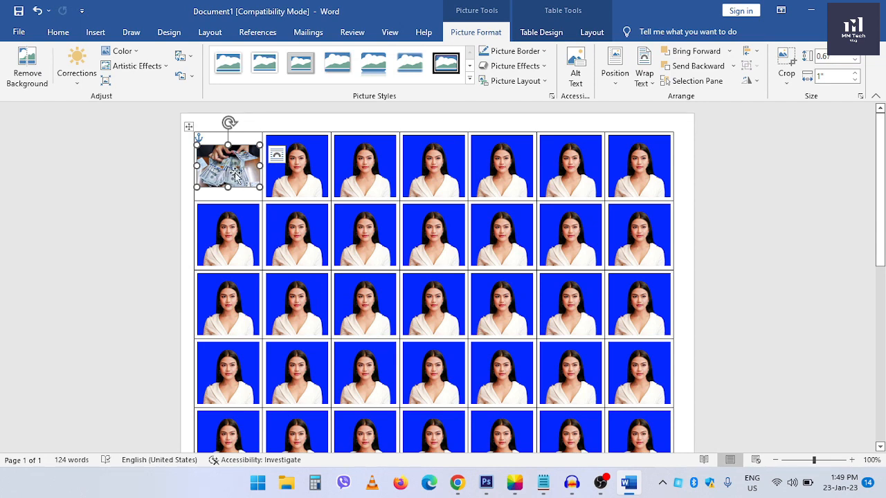
left_click(742, 181)
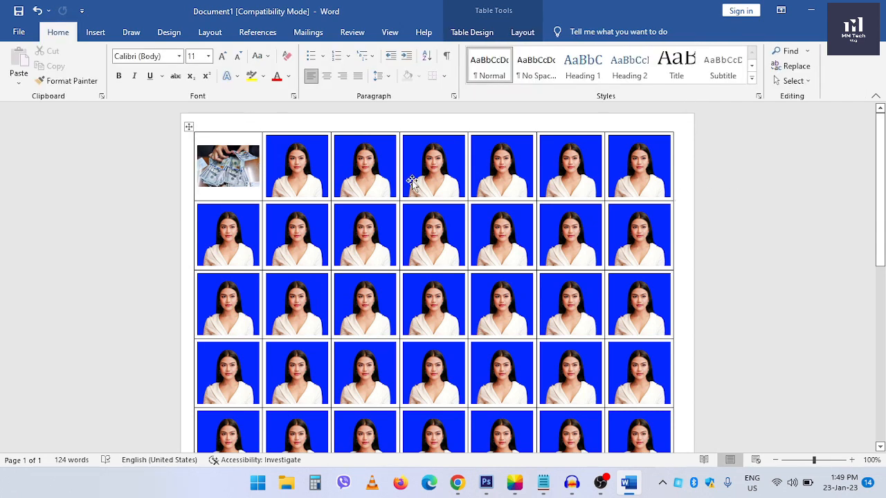
Update the labels so the first cell's replacement picture fills all other cells, and select the first picture.
left_click(232, 173)
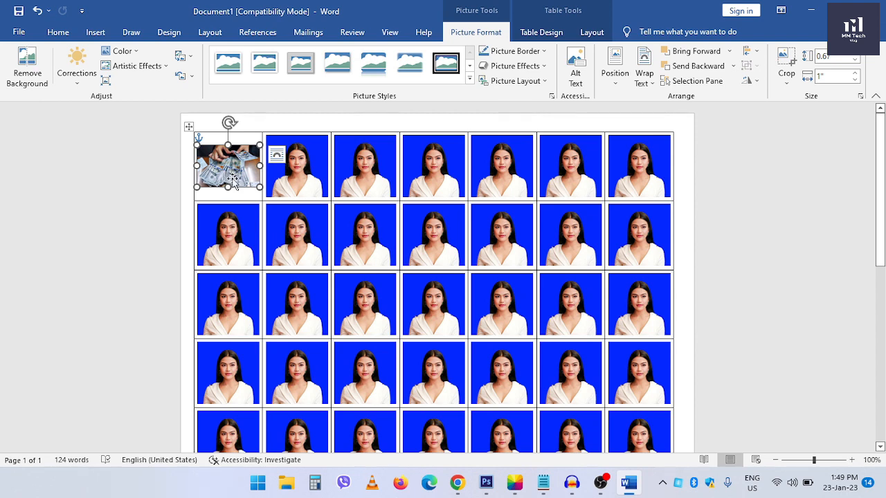
left_click(592, 32)
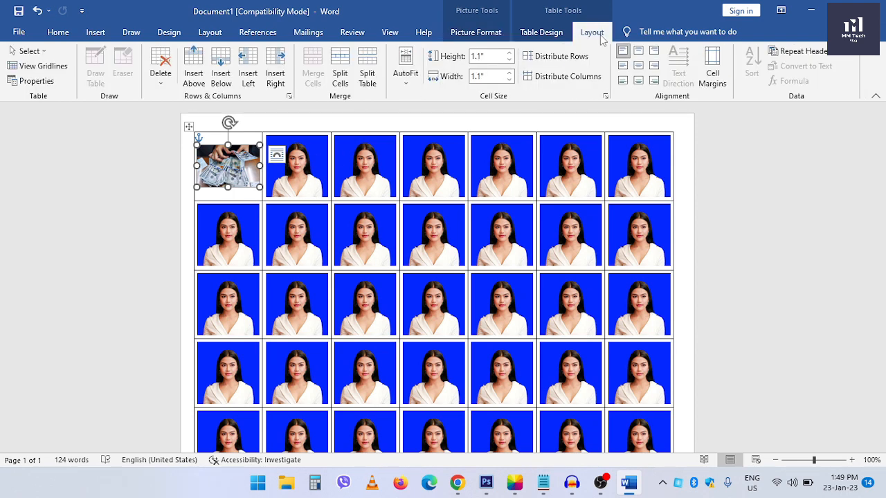
left_click(309, 33)
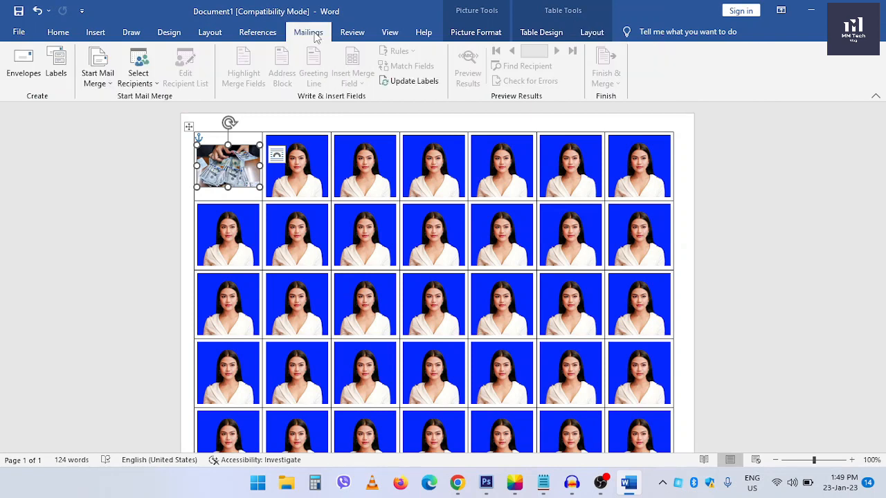
left_click(435, 81)
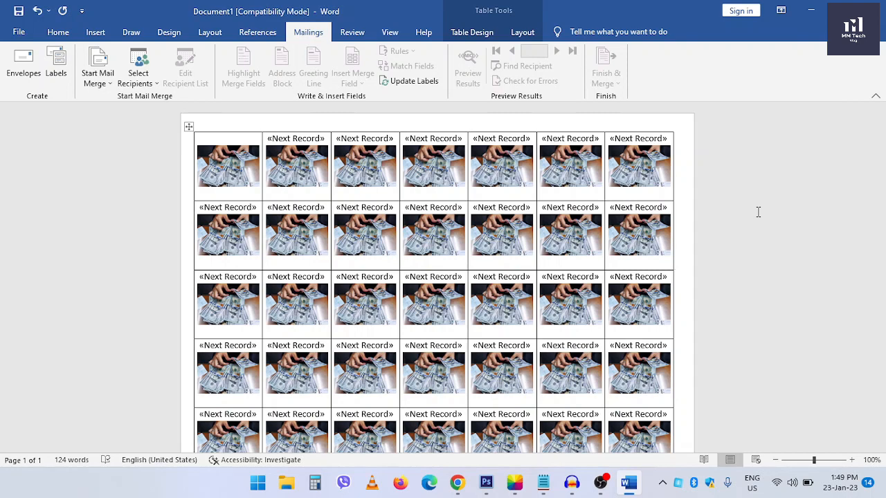
left_click(247, 184)
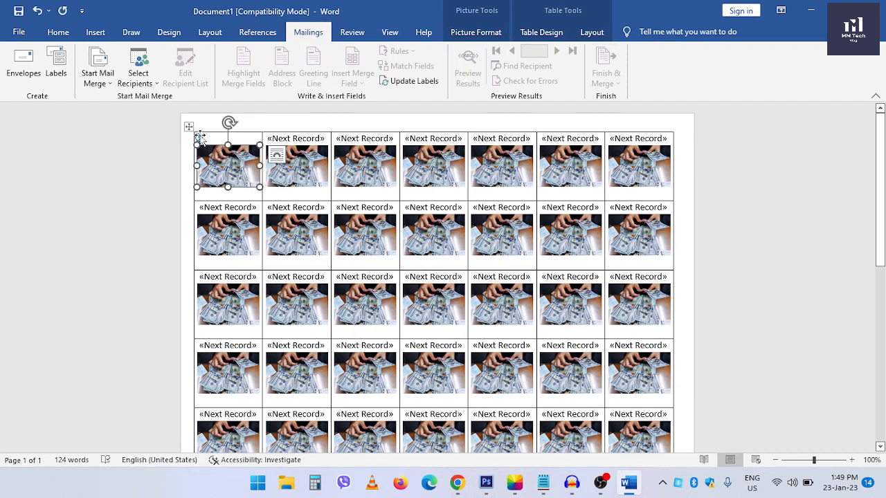